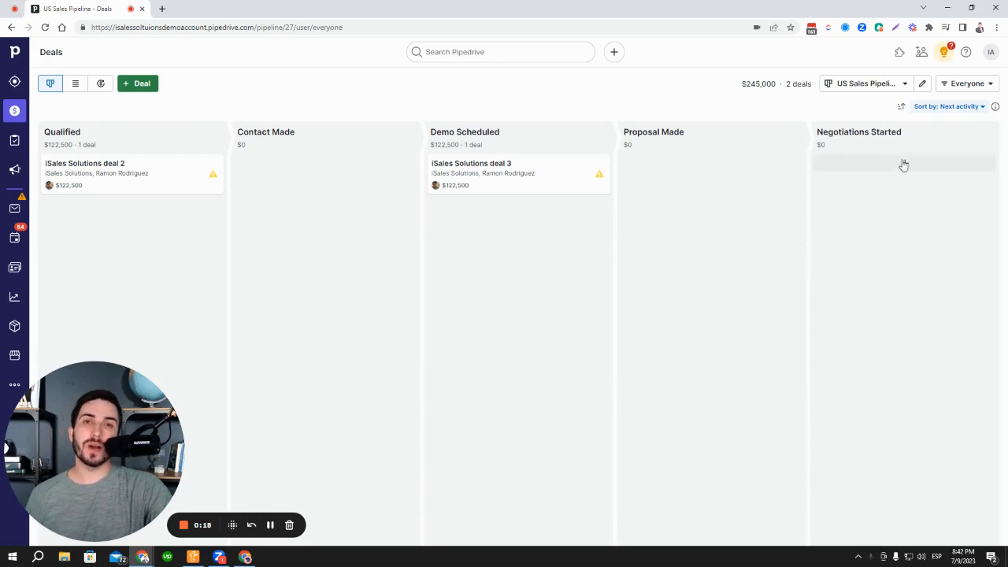
- Open the pipeline visibility settings from the deals pipeline view
{"action": "left_click", "coordinate": [874, 84]}
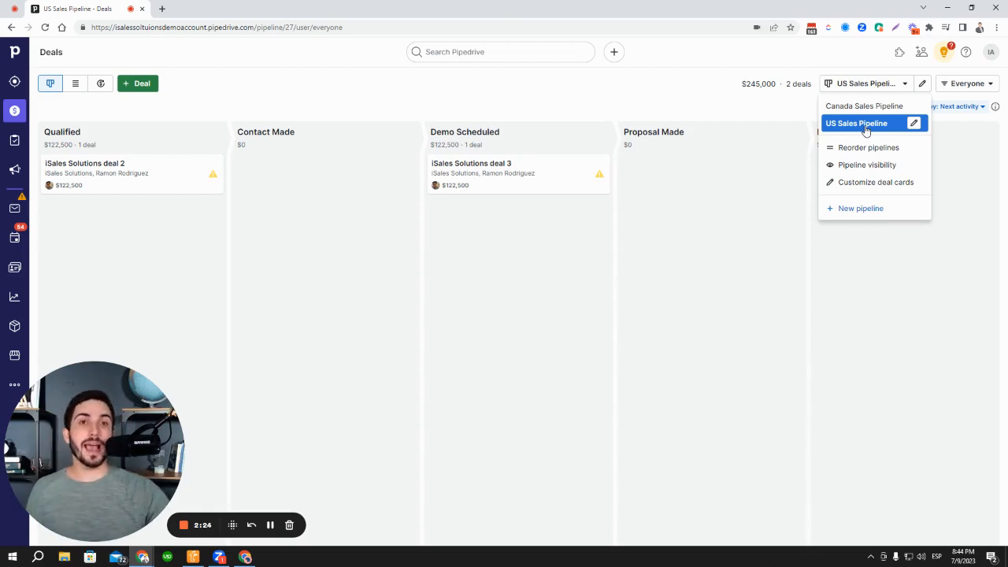
{"action": "left_click", "coordinate": [673, 54]}
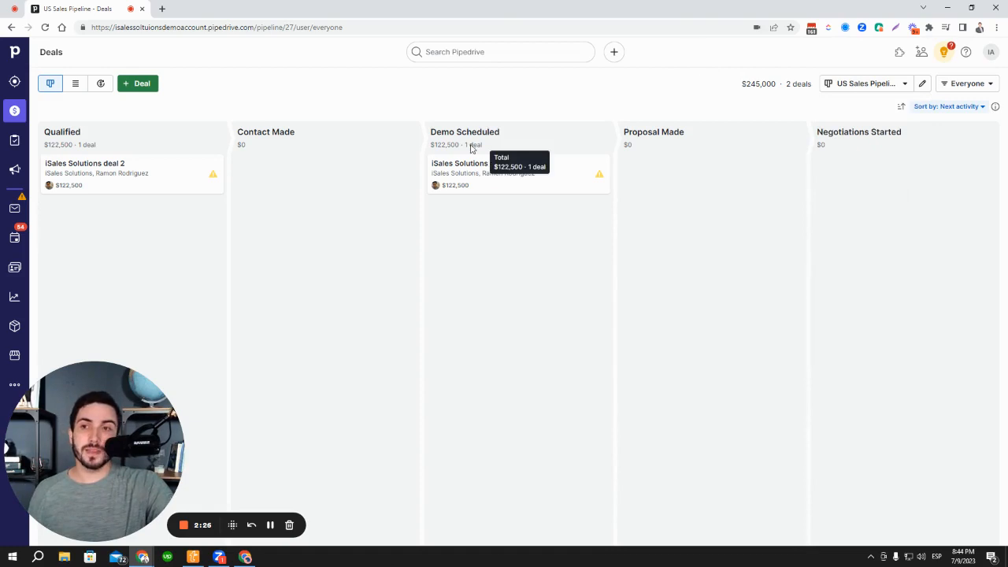
{"action": "left_click", "coordinate": [872, 88]}
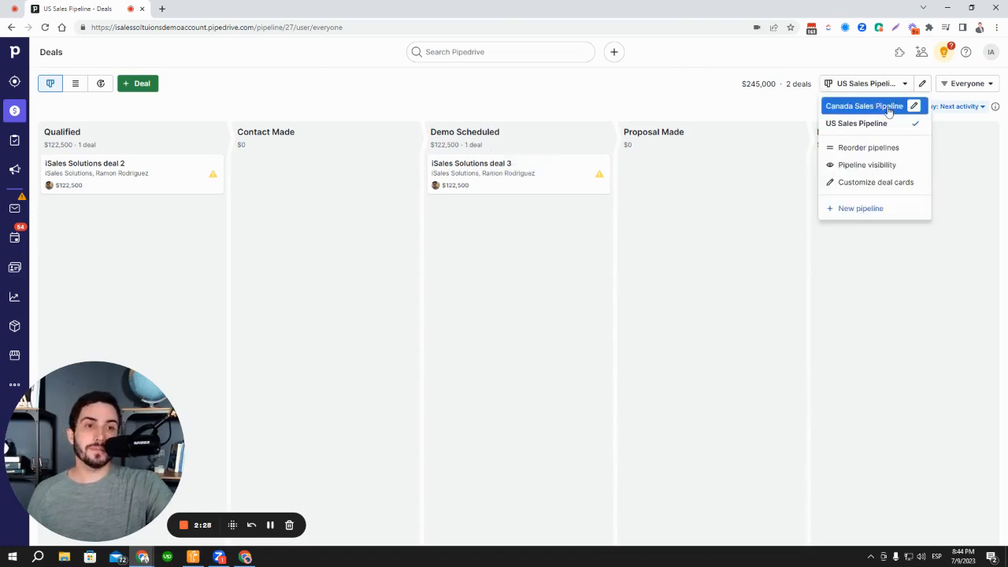
{"action": "left_click", "coordinate": [897, 167]}
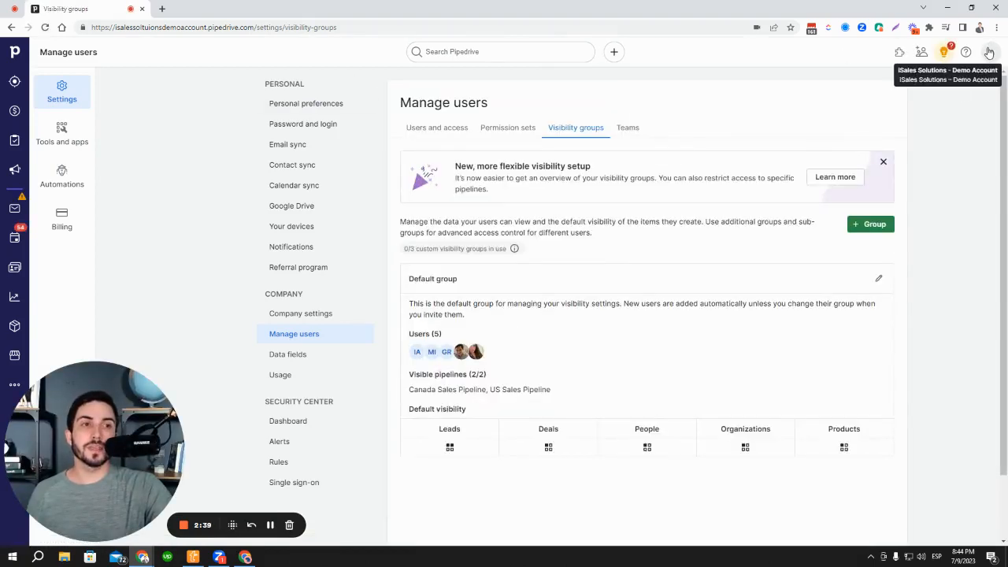
- Open the visibility groups via the company's user management settings and examine the Default group's visible pipelines
{"action": "left_click", "coordinate": [988, 52]}
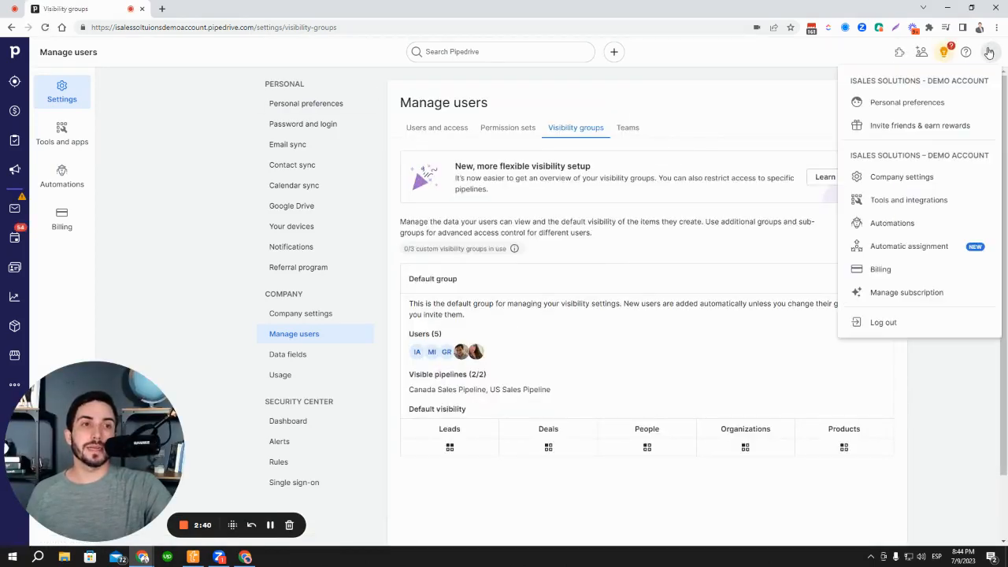
{"action": "left_click", "coordinate": [905, 178]}
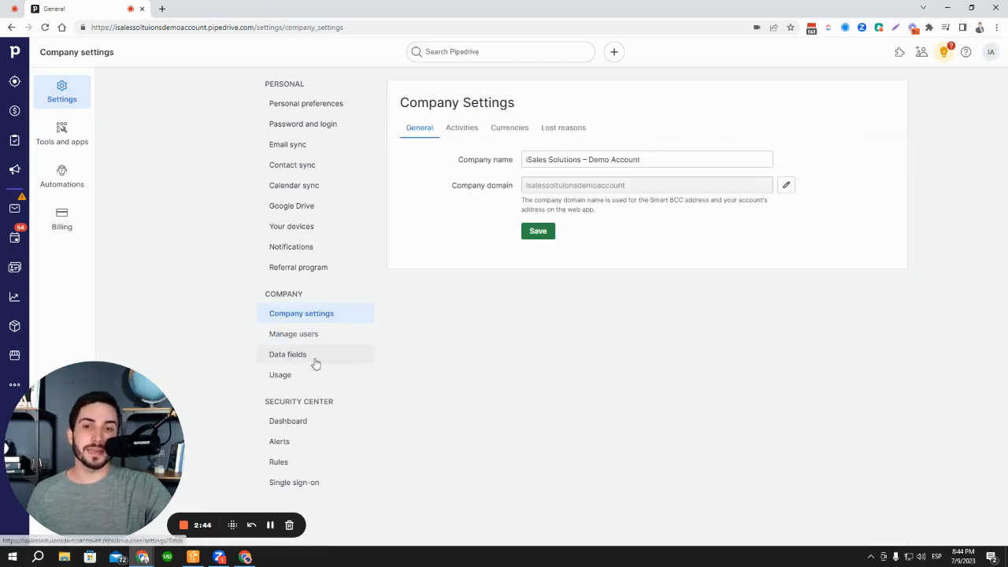
{"action": "left_click", "coordinate": [315, 335]}
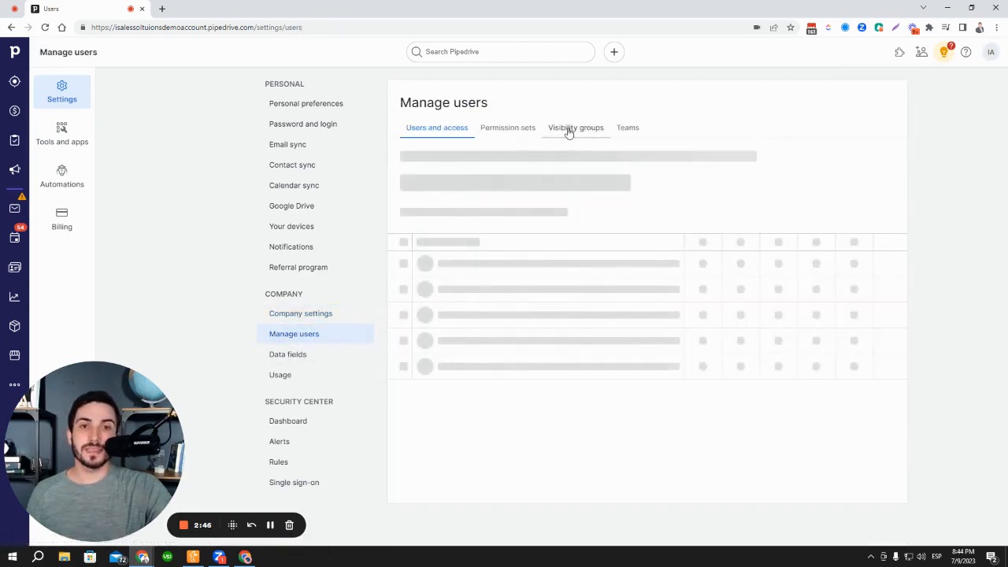
{"action": "left_click", "coordinate": [575, 128]}
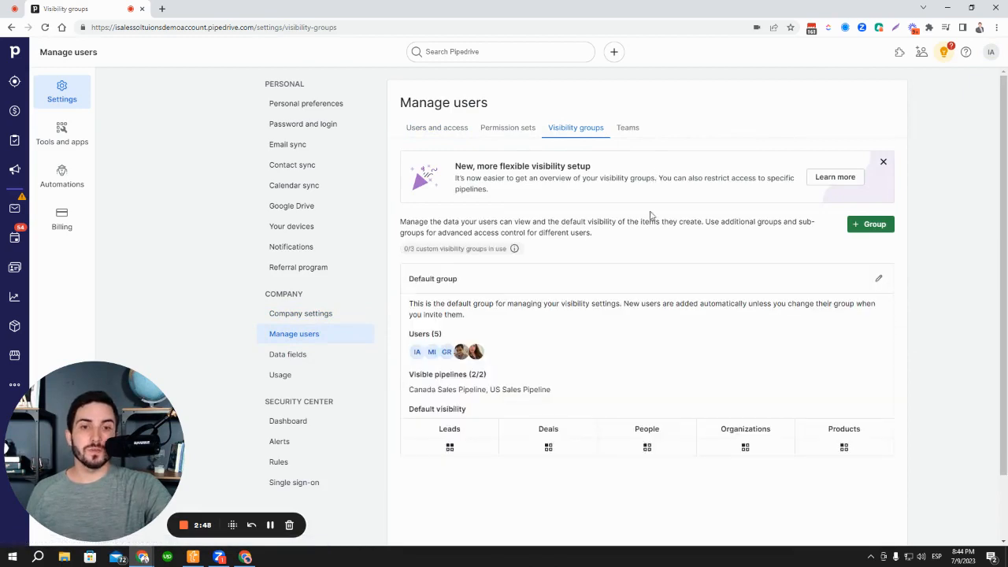
{"action": "left_click_drag", "start_coordinate": [411, 378], "coordinate": [488, 375]}
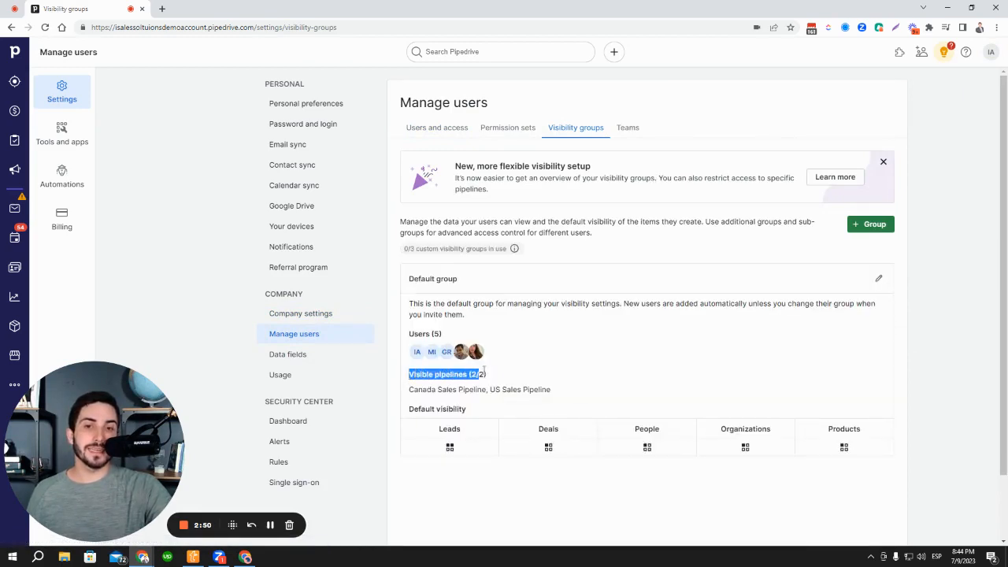
{"action": "left_click", "coordinate": [636, 379]}
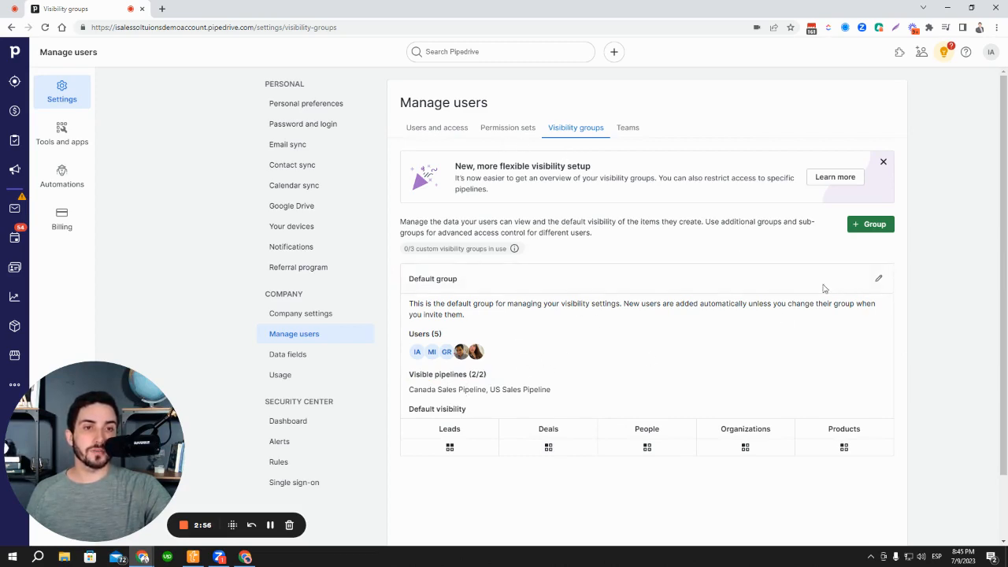
- Create a visibility group named US Sales with no description or parent group, and leave the group details
{"action": "left_click", "coordinate": [870, 227]}
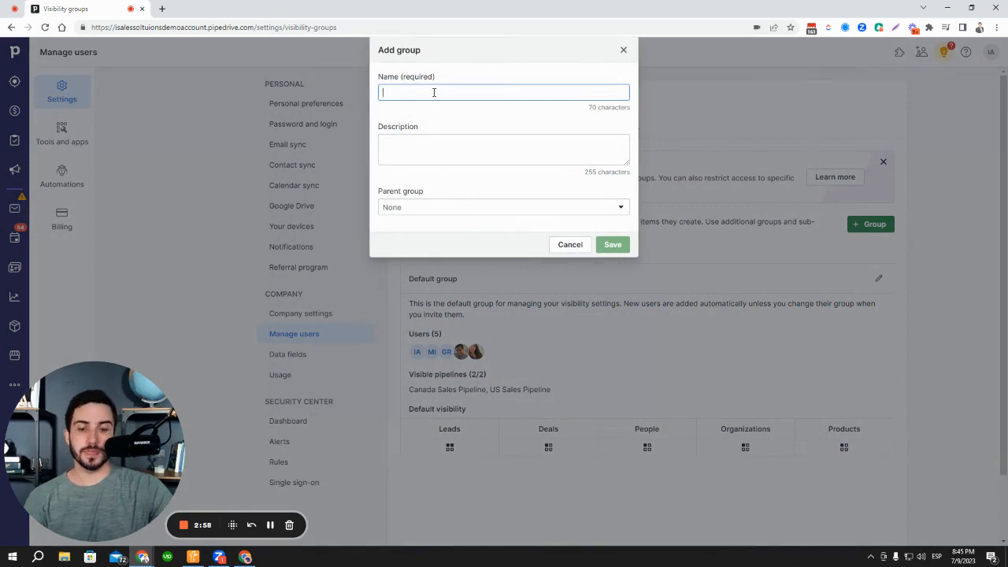
{"action": "type", "text": "US "}
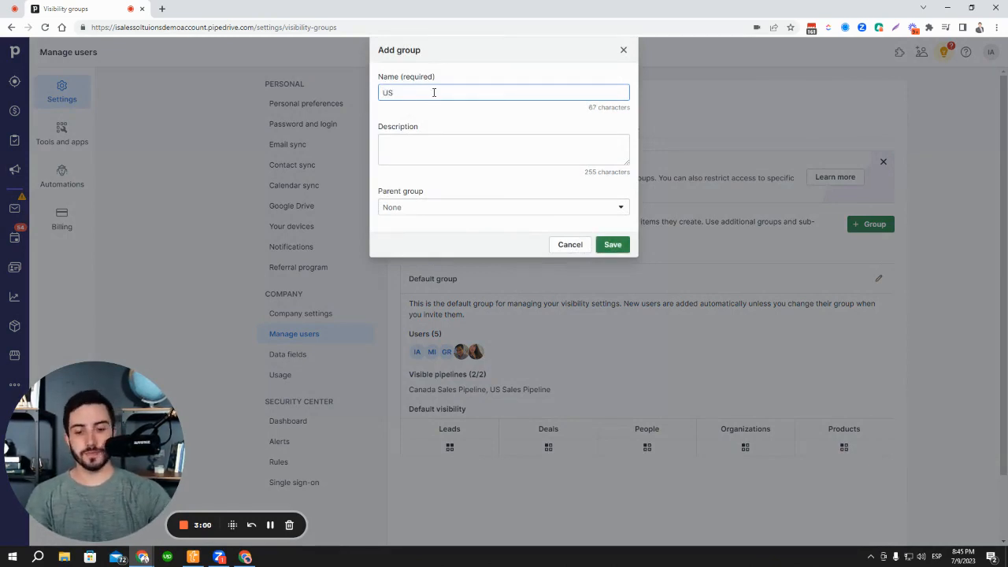
{"action": "type", "text": "Sales"}
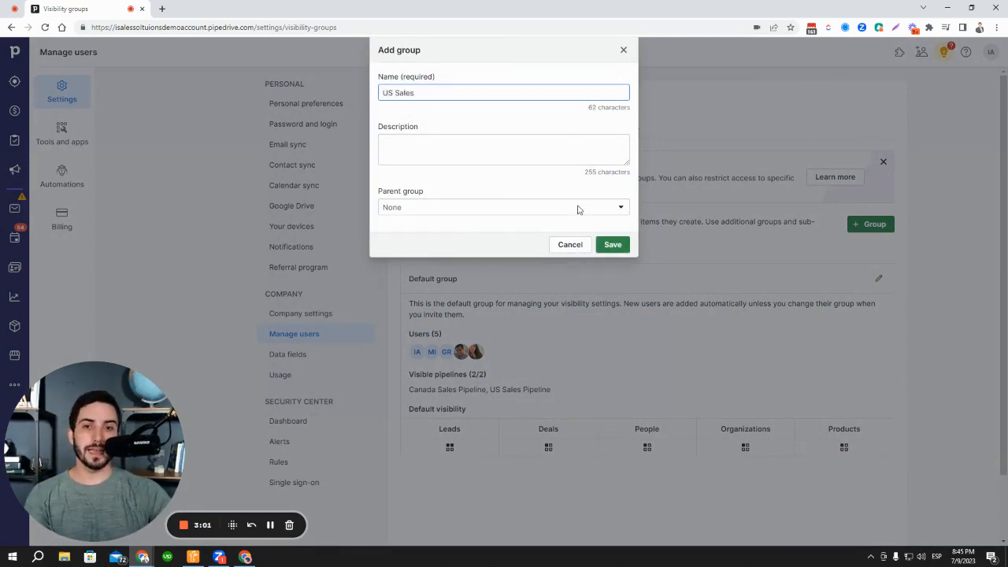
{"action": "left_click", "coordinate": [610, 244]}
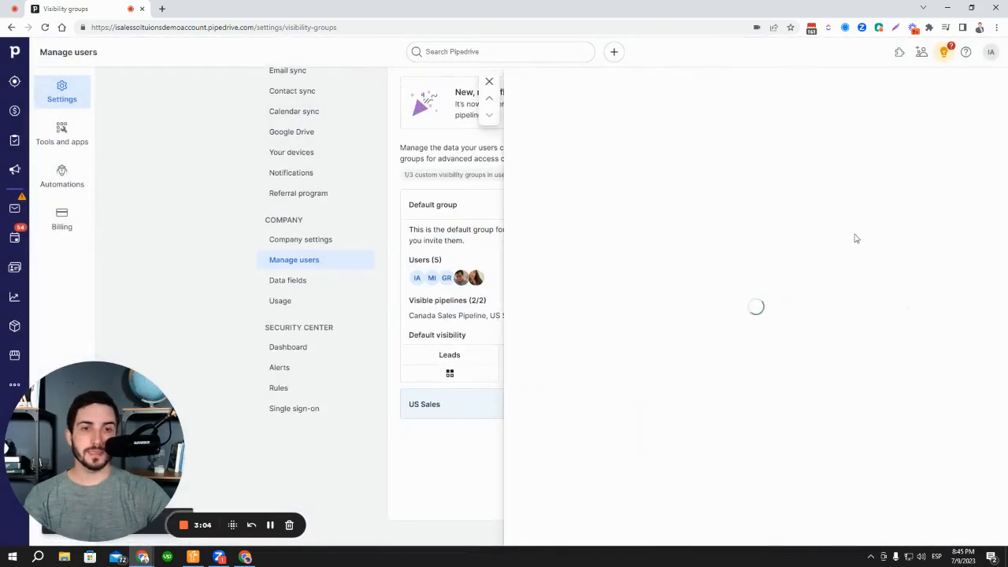
{"action": "left_click", "coordinate": [491, 80]}
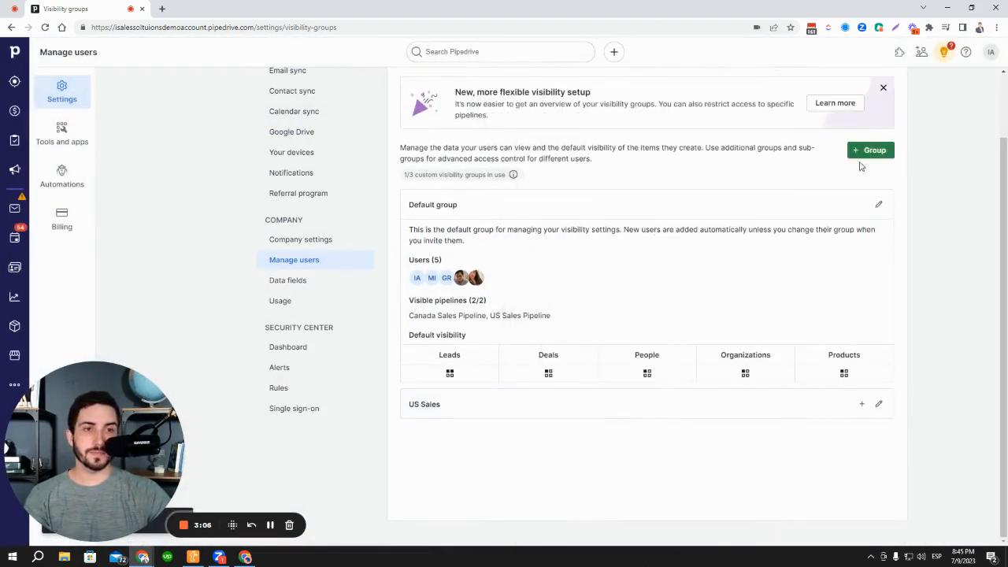
{"action": "left_click", "coordinate": [878, 206]}
{"action": "left_click", "coordinate": [489, 81]}
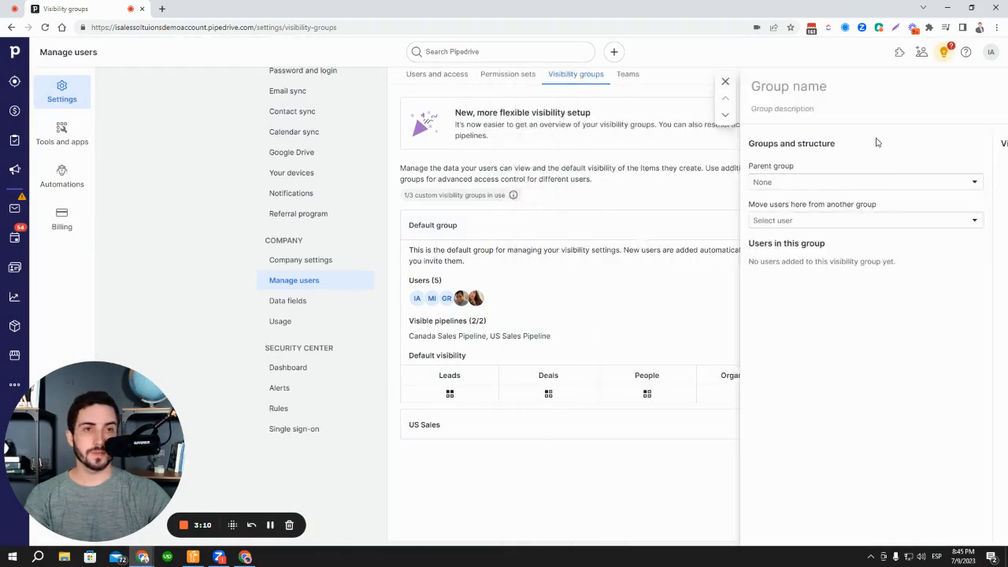
- Create a second visibility group named Canada Sales with no description or parent group
{"action": "left_click", "coordinate": [869, 169]}
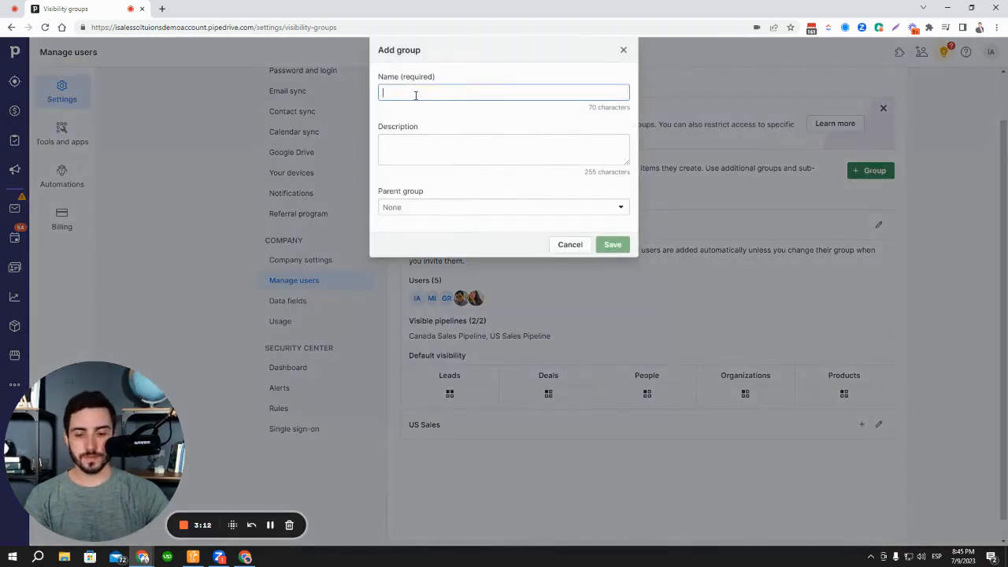
{"action": "type", "text": "Canada Sales"}
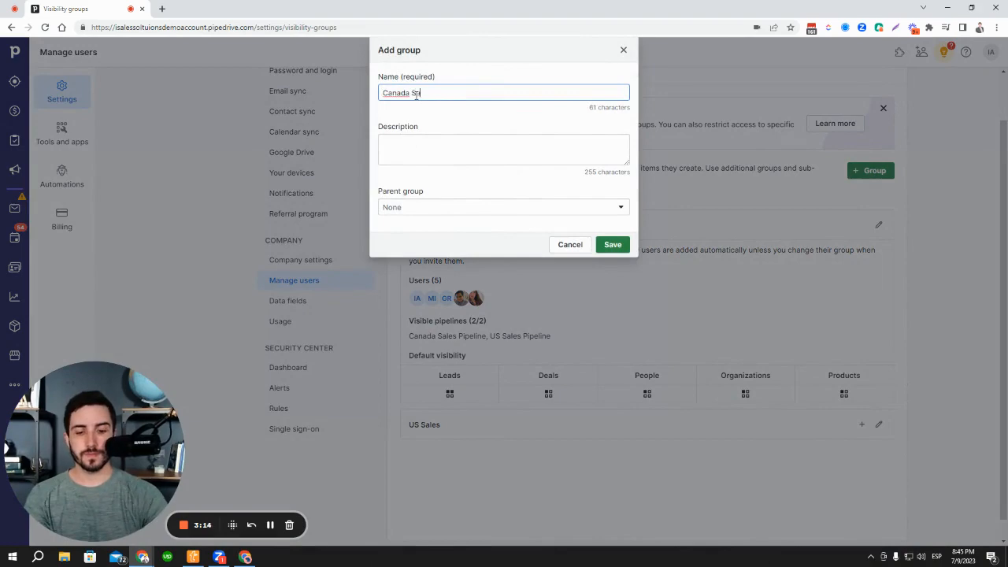
{"action": "left_click", "coordinate": [609, 251]}
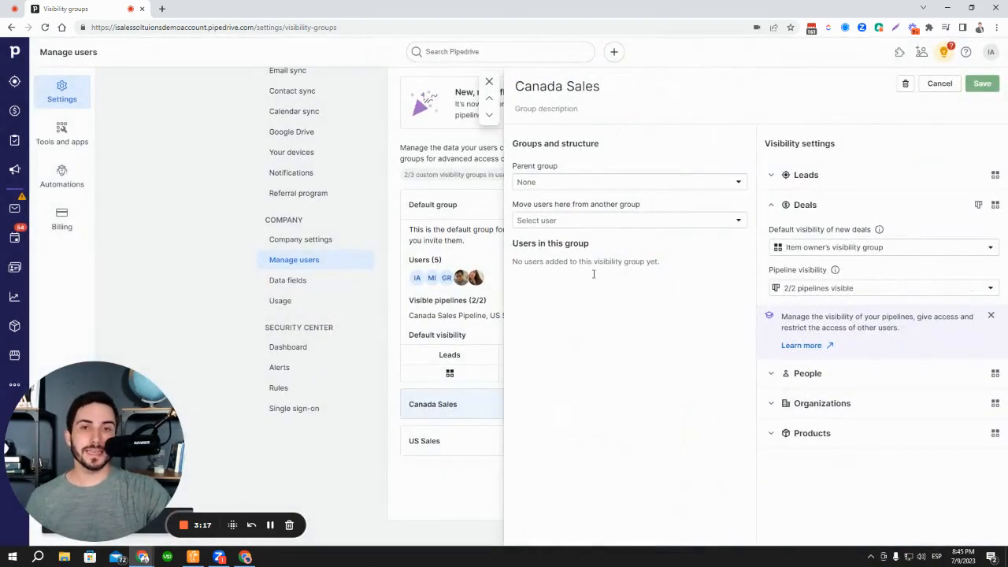
- Move the last-listed and first-listed Default group users into the Canada Sales group and save the membership changes
{"action": "left_click", "coordinate": [565, 220]}
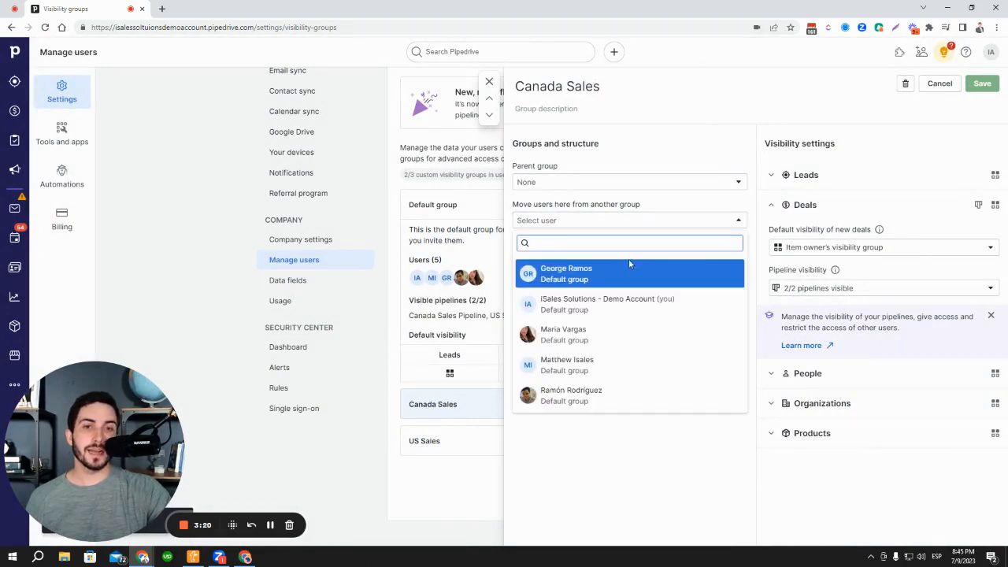
{"action": "left_click", "coordinate": [621, 393]}
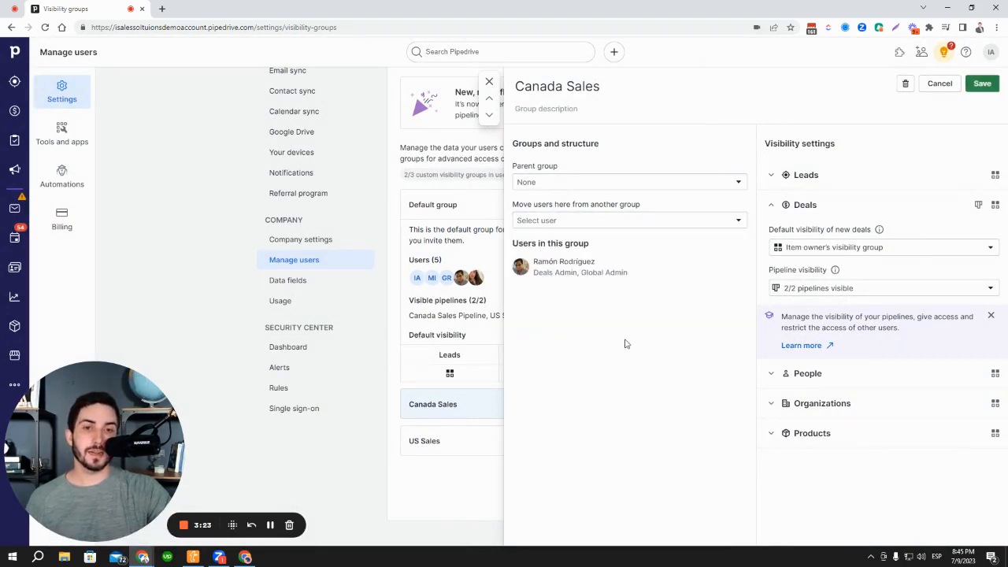
{"action": "left_click", "coordinate": [643, 222]}
{"action": "left_click", "coordinate": [628, 272]}
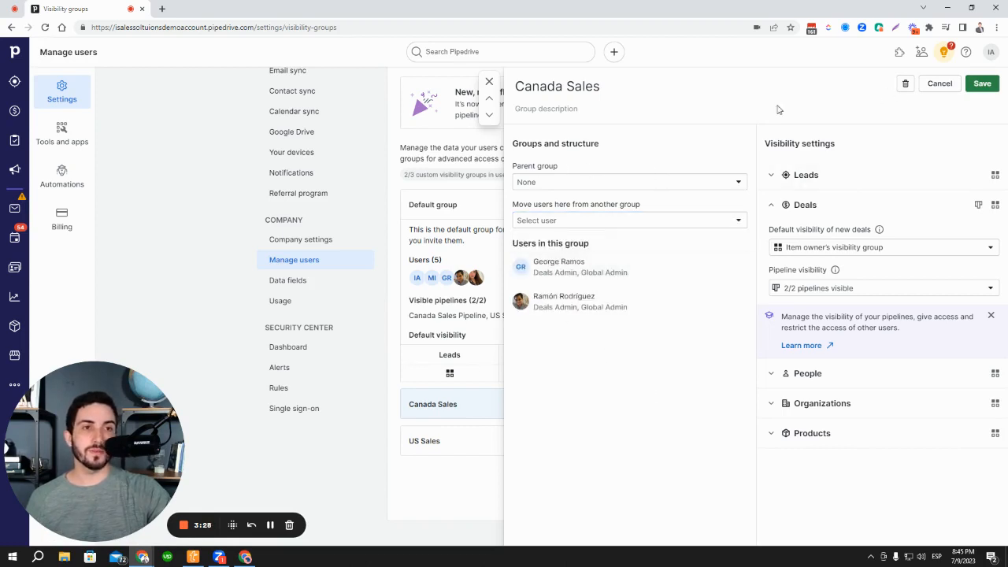
{"action": "left_click", "coordinate": [981, 84]}
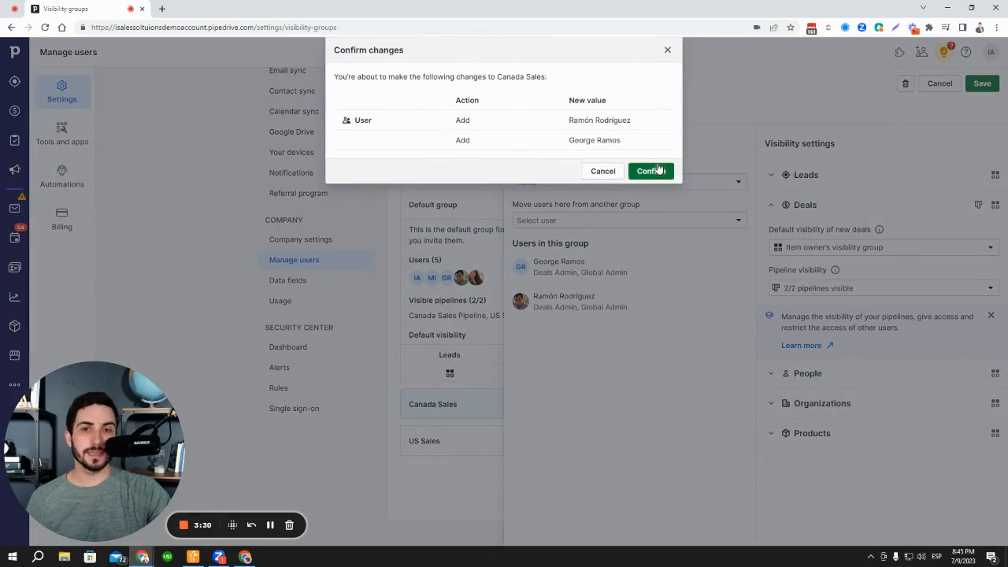
{"action": "left_click", "coordinate": [653, 171]}
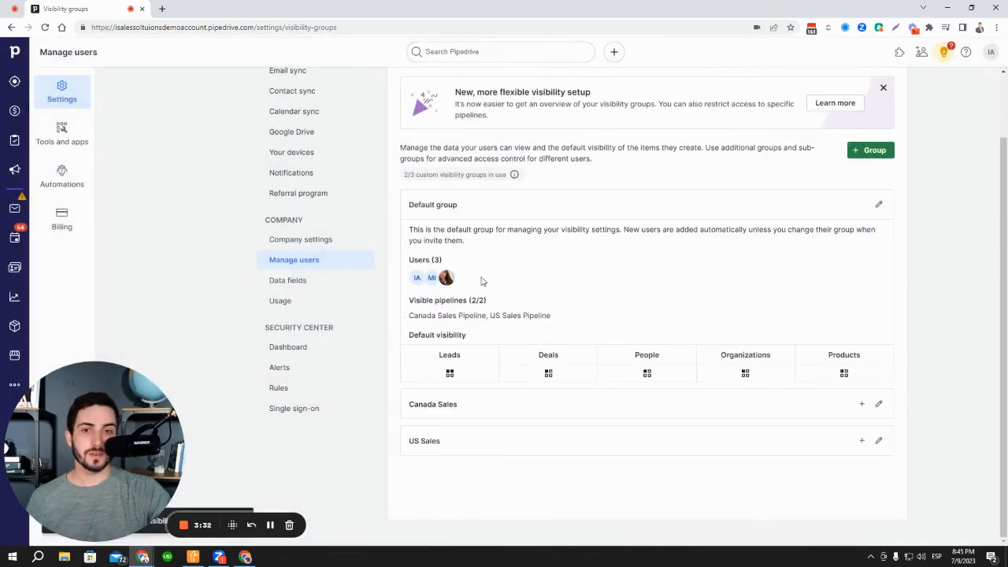
- Expand the Canada Sales and US Sales groups, and move the remaining Default group user with a profile photo into US Sales
{"action": "left_click", "coordinate": [455, 406]}
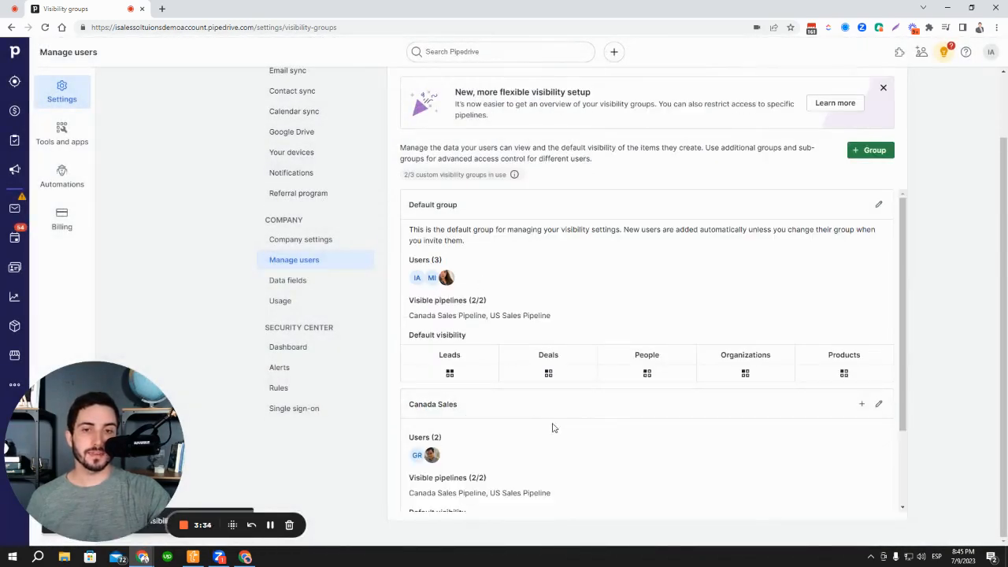
{"action": "scroll", "coordinate": [702, 437], "scroll_direction": "down", "scroll_amount": 2}
{"action": "left_click", "coordinate": [488, 481]}
{"action": "scroll", "coordinate": [508, 446], "scroll_direction": "down", "scroll_amount": 2}
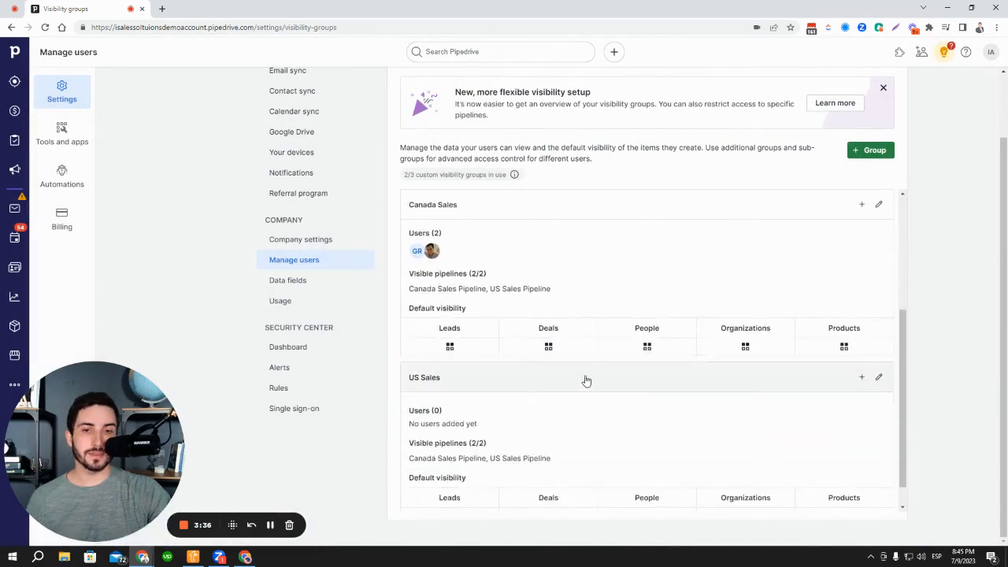
{"action": "left_click", "coordinate": [879, 379]}
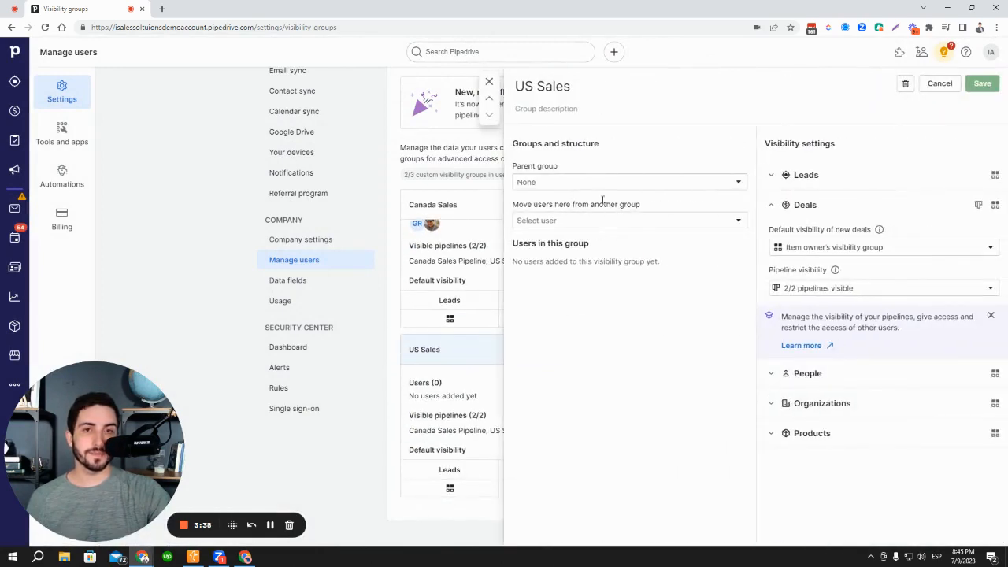
{"action": "left_click", "coordinate": [536, 222]}
{"action": "left_click", "coordinate": [578, 331]}
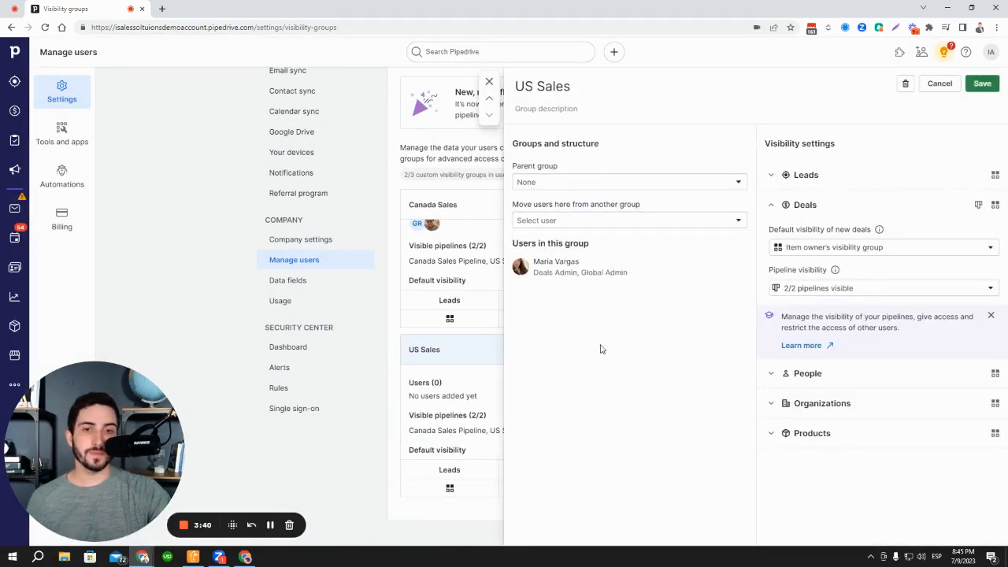
- Restrict the US Sales group's access to the Canada Sales Pipeline, keeping only the US Sales Pipeline visible, and save the group
{"action": "left_click", "coordinate": [886, 296]}
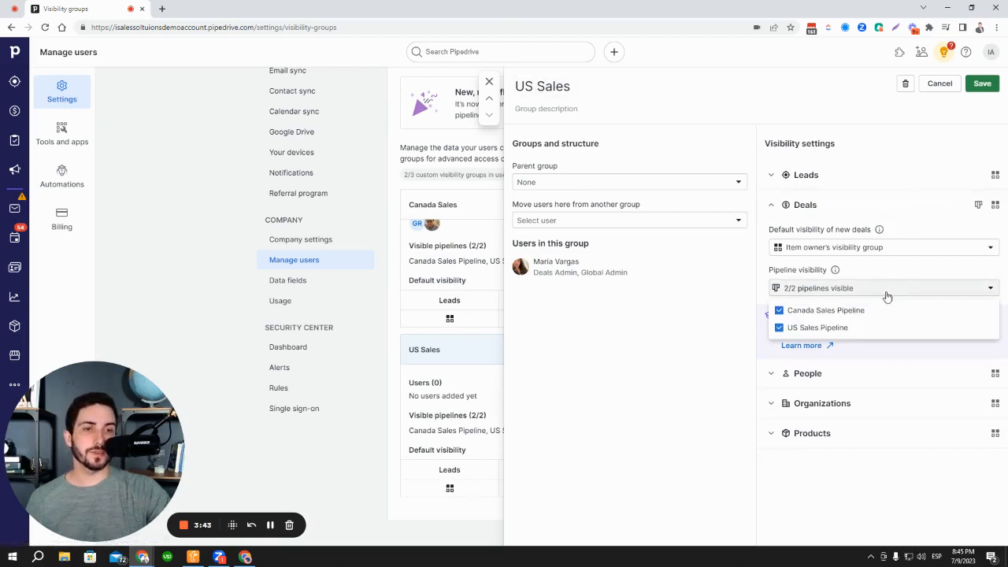
{"action": "left_click", "coordinate": [779, 328]}
{"action": "left_click", "coordinate": [719, 332]}
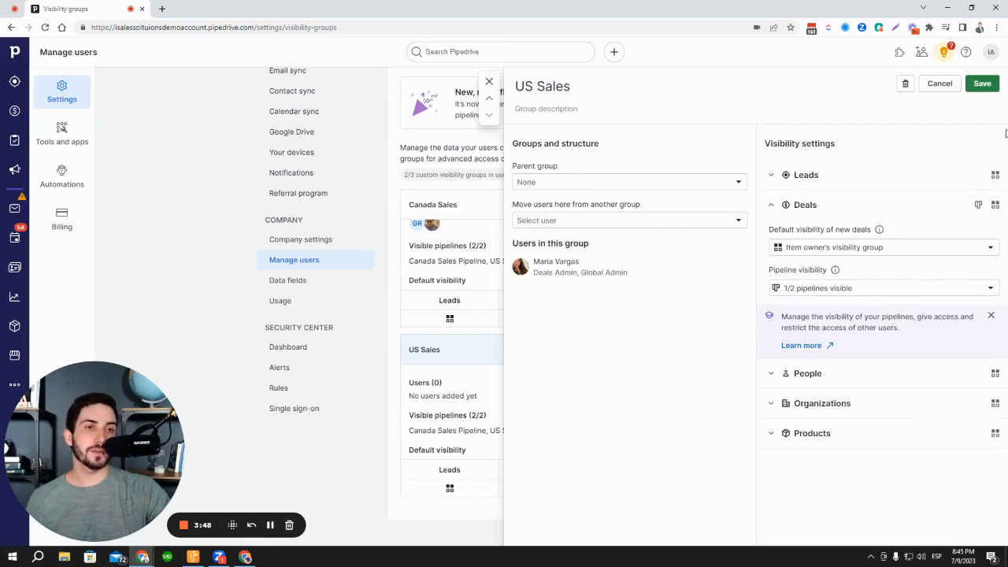
{"action": "left_click", "coordinate": [987, 89]}
{"action": "left_click", "coordinate": [652, 191]}
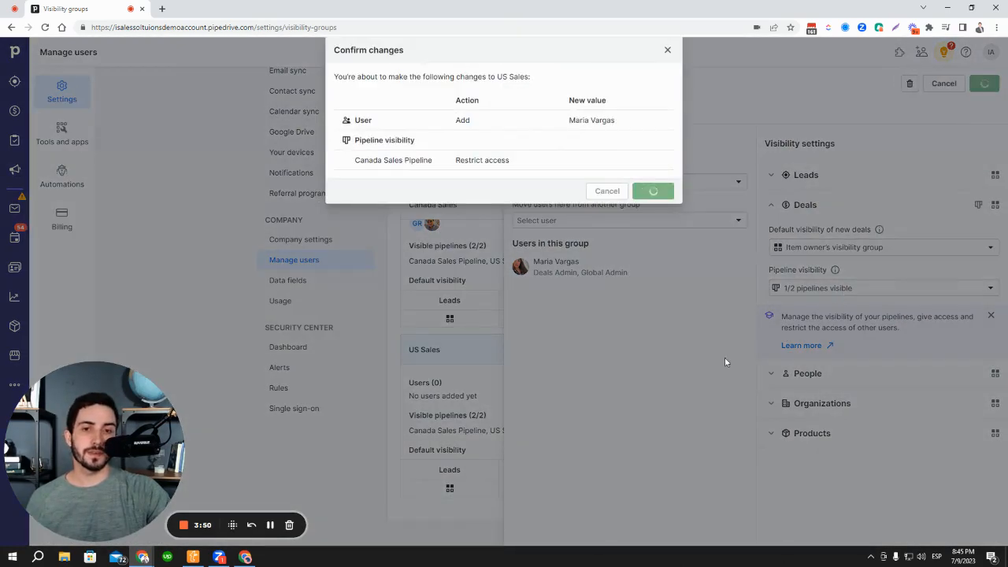
- Restrict the Canada Sales group's access to the US Sales Pipeline, keeping only the Canada Sales Pipeline visible, and save the group
{"action": "scroll", "coordinate": [464, 418], "scroll_direction": "down", "scroll_amount": 3}
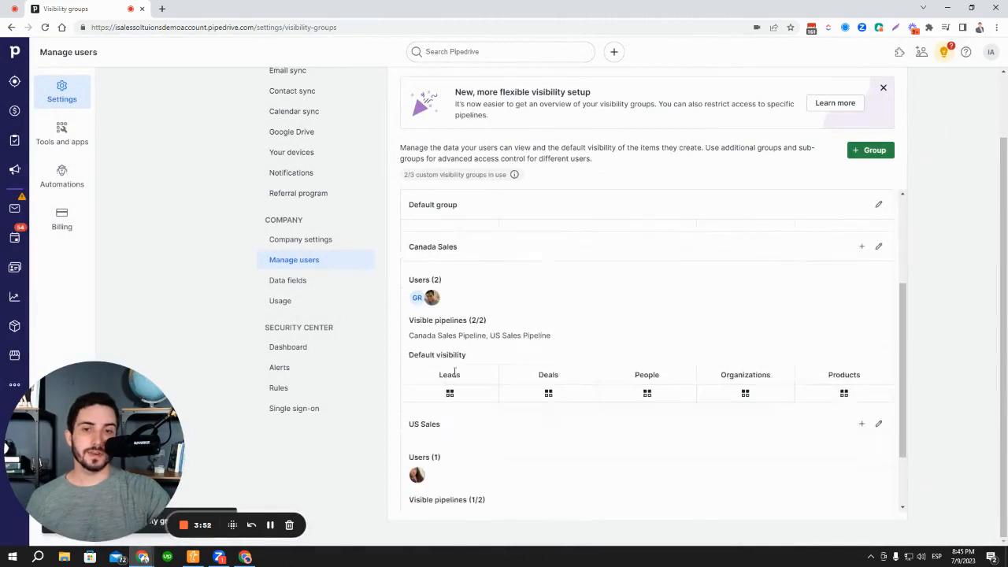
{"action": "left_click", "coordinate": [878, 247]}
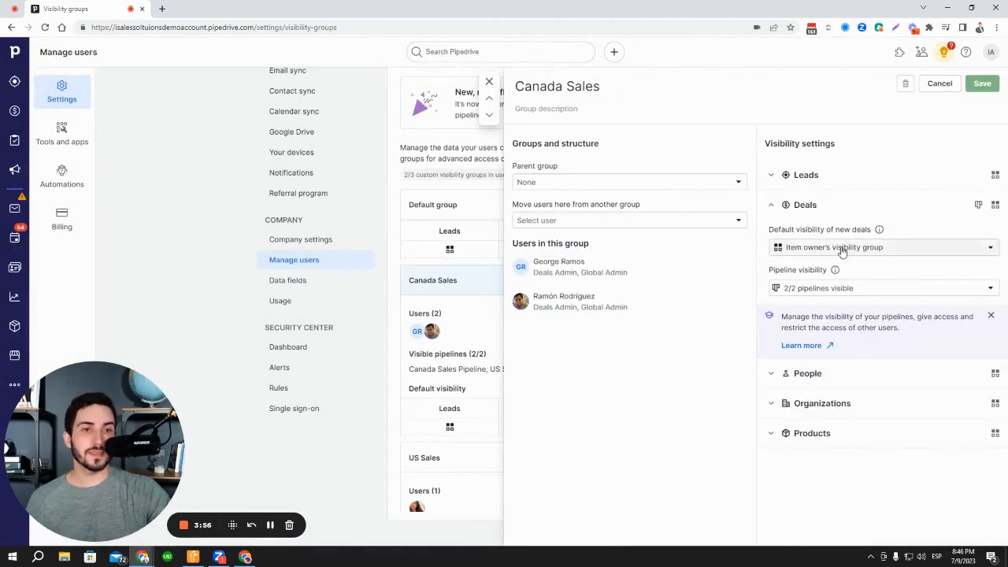
{"action": "left_click", "coordinate": [819, 288]}
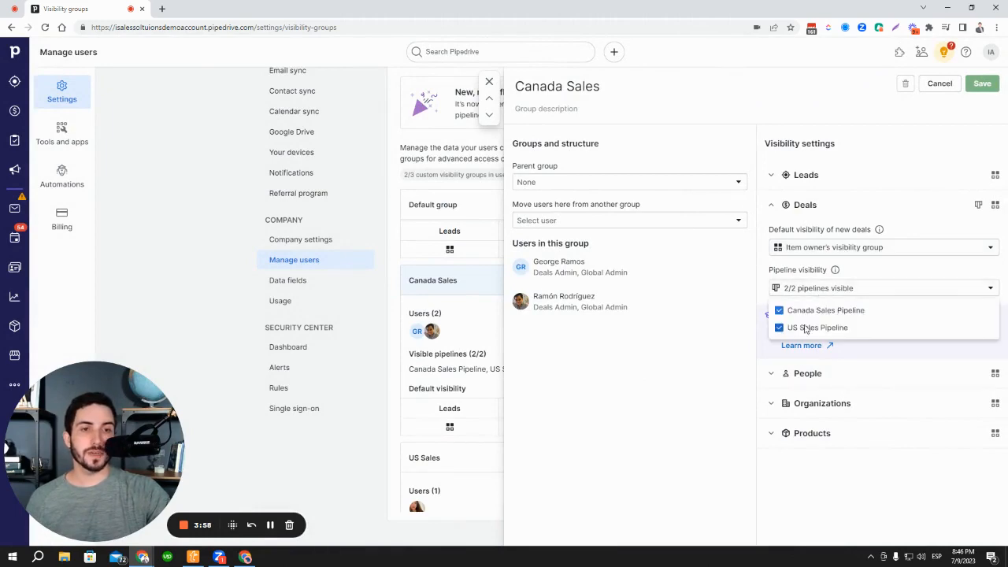
{"action": "left_click", "coordinate": [803, 328]}
{"action": "left_click", "coordinate": [980, 86]}
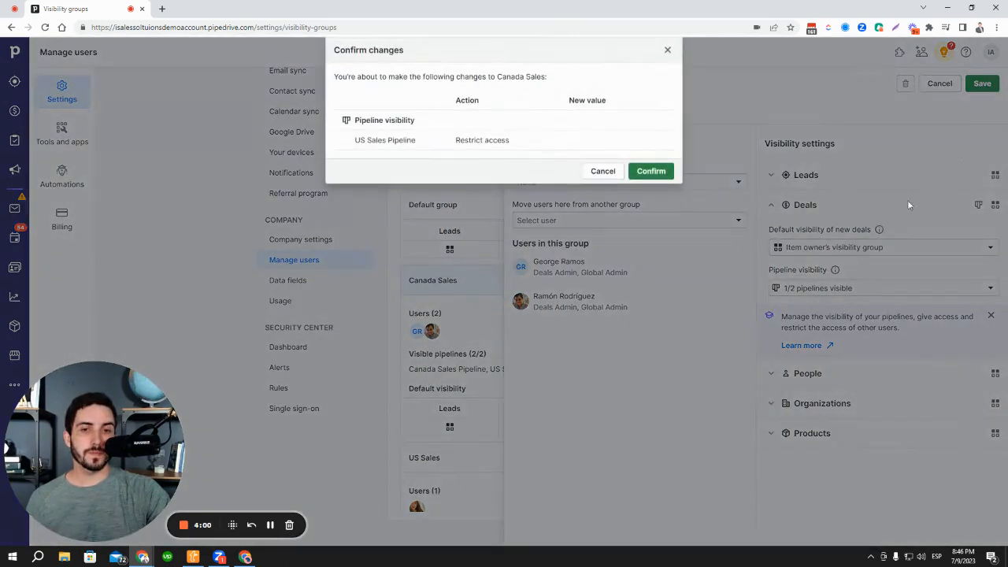
{"action": "left_click", "coordinate": [650, 168]}
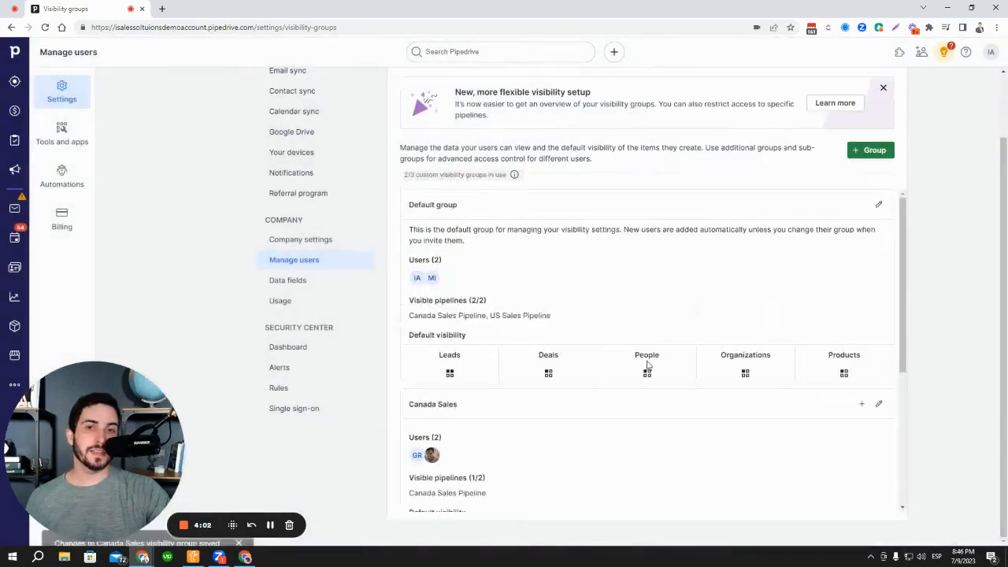
- Review the groups' pipeline visibility, and check which pipelines the Deals board offers to the current admin account
{"action": "scroll", "coordinate": [495, 308], "scroll_direction": "down", "scroll_amount": 2}
{"action": "scroll", "coordinate": [511, 302], "scroll_direction": "up", "scroll_amount": 1}
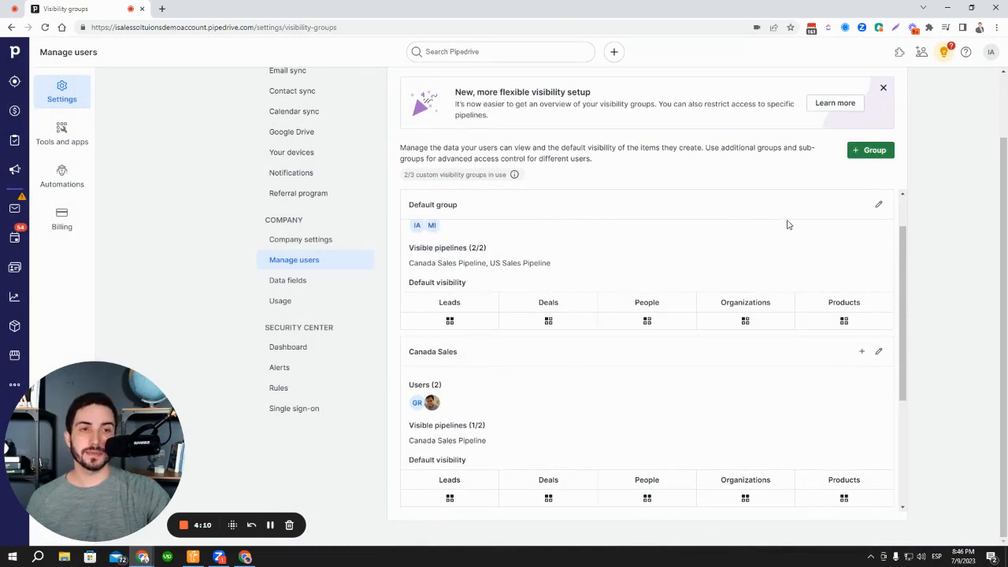
{"action": "scroll", "coordinate": [579, 277], "scroll_direction": "up", "scroll_amount": 1}
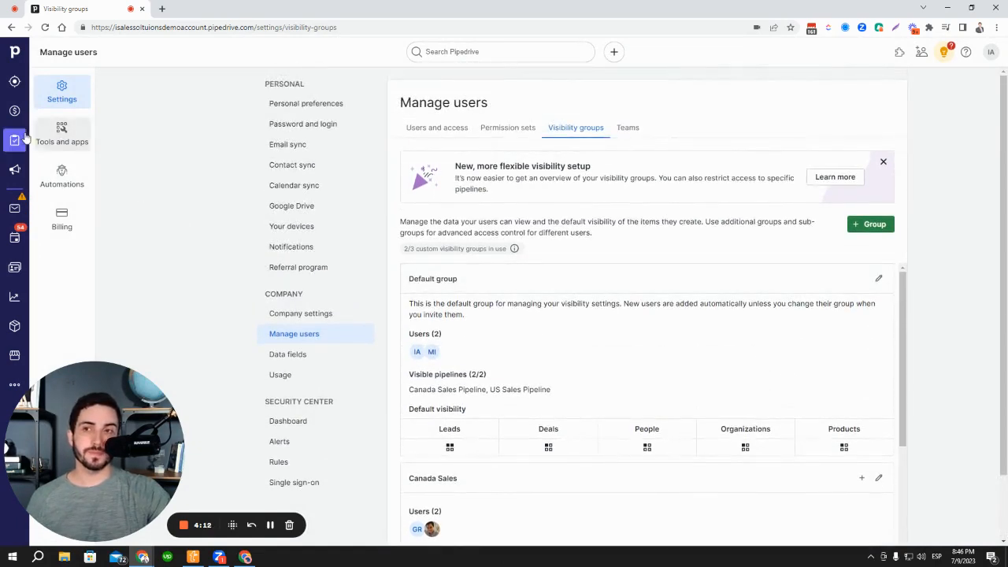
{"action": "left_click", "coordinate": [15, 110]}
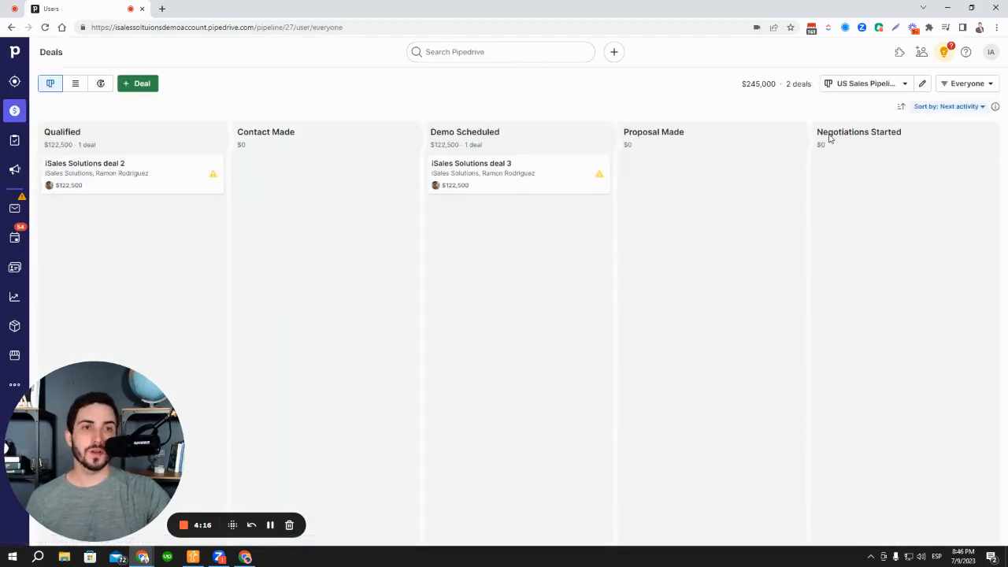
{"action": "left_click", "coordinate": [869, 86]}
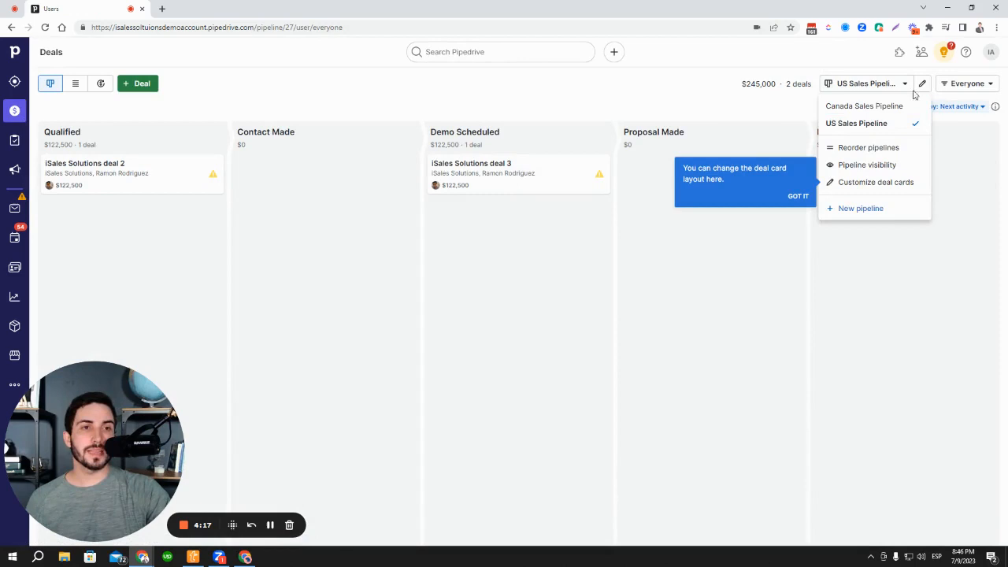
- Return to the visibility groups in the company's user management settings
{"action": "left_click", "coordinate": [990, 52]}
{"action": "left_click", "coordinate": [921, 180]}
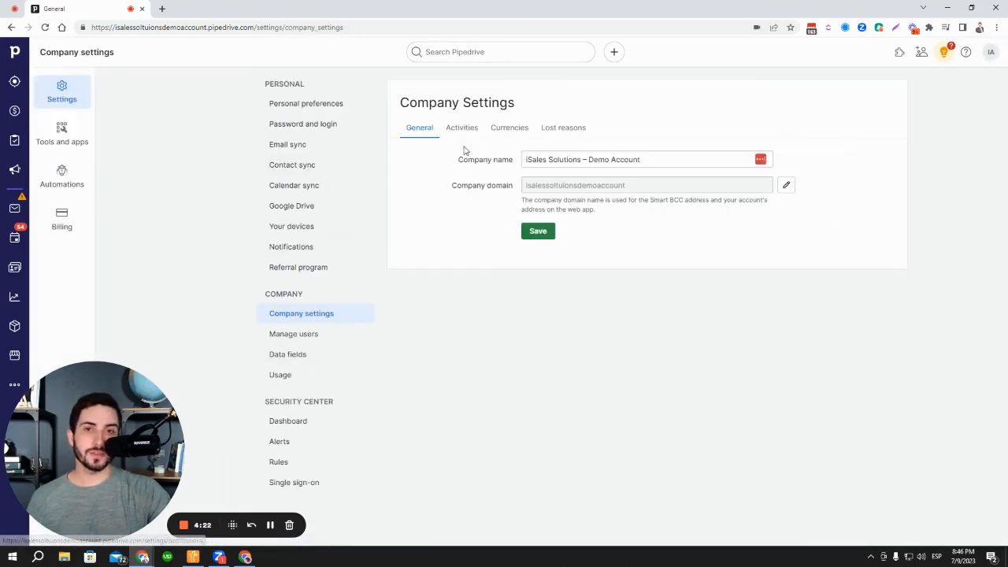
{"action": "left_click", "coordinate": [319, 336]}
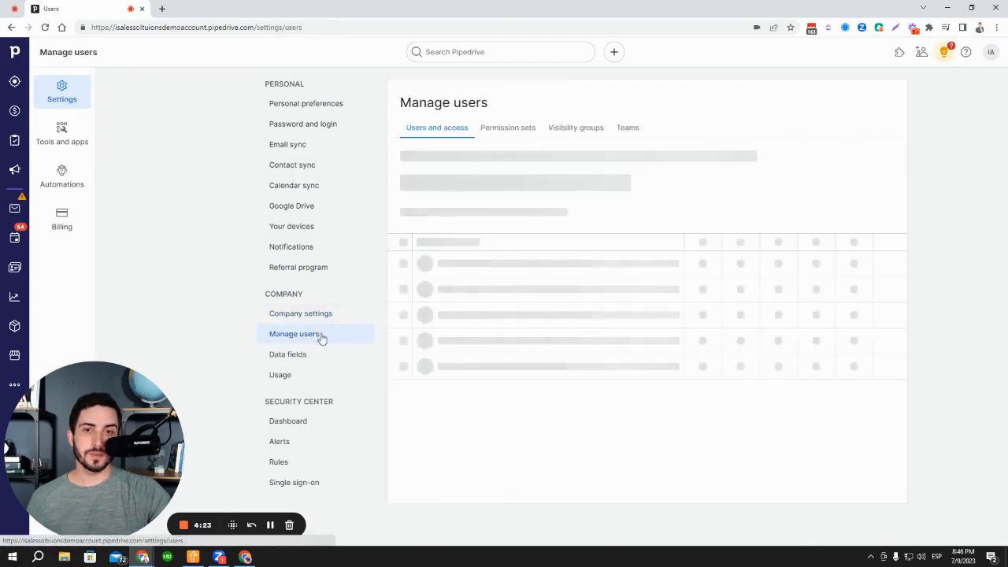
{"action": "left_click", "coordinate": [561, 126]}
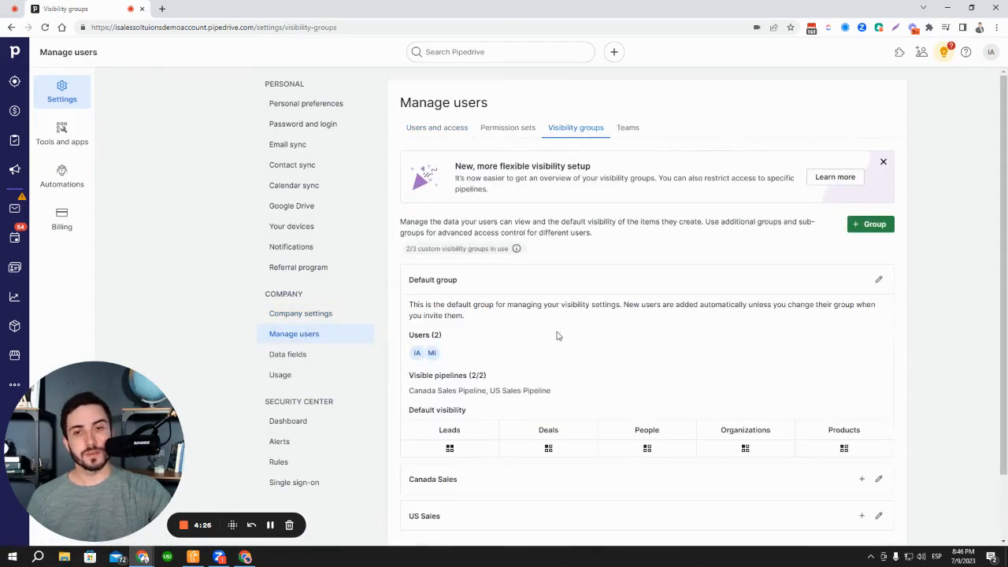
{"action": "scroll", "coordinate": [536, 331], "scroll_direction": "down", "scroll_amount": 1}
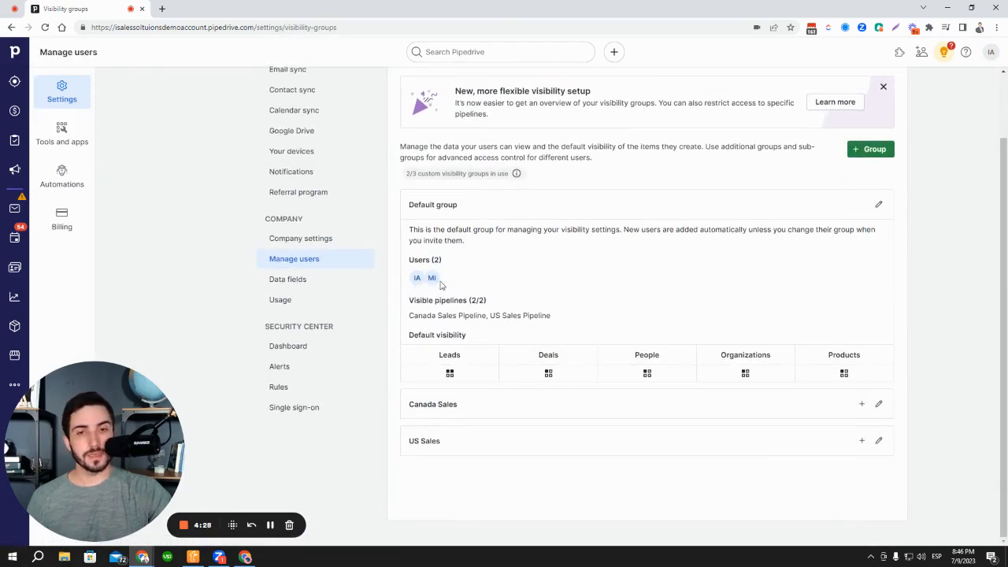
- Move the Default group user with the initials MI into the US Sales group and save the membership change
{"action": "left_click", "coordinate": [450, 442]}
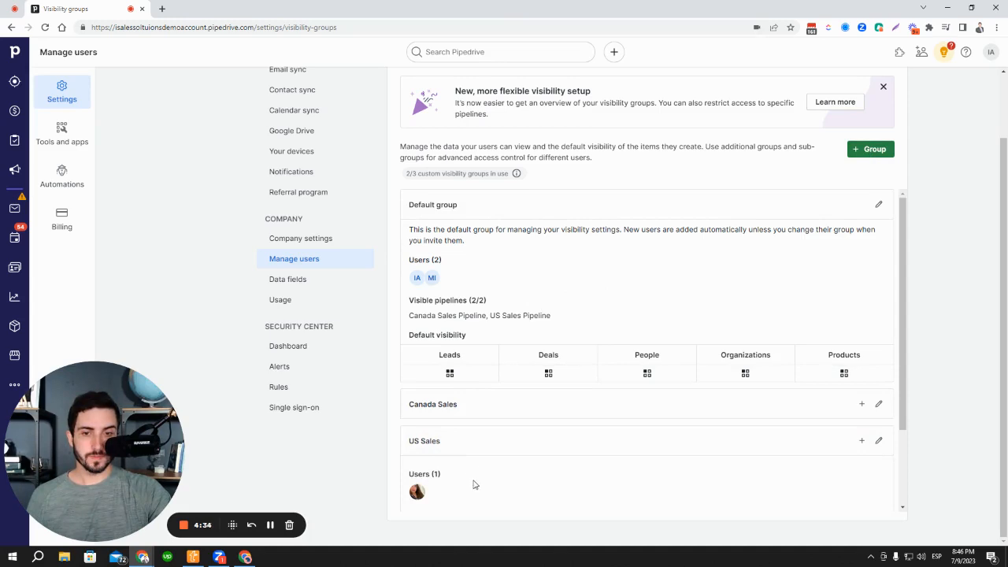
{"action": "left_click", "coordinate": [477, 451]}
{"action": "left_click", "coordinate": [479, 451]}
{"action": "left_click", "coordinate": [884, 451]}
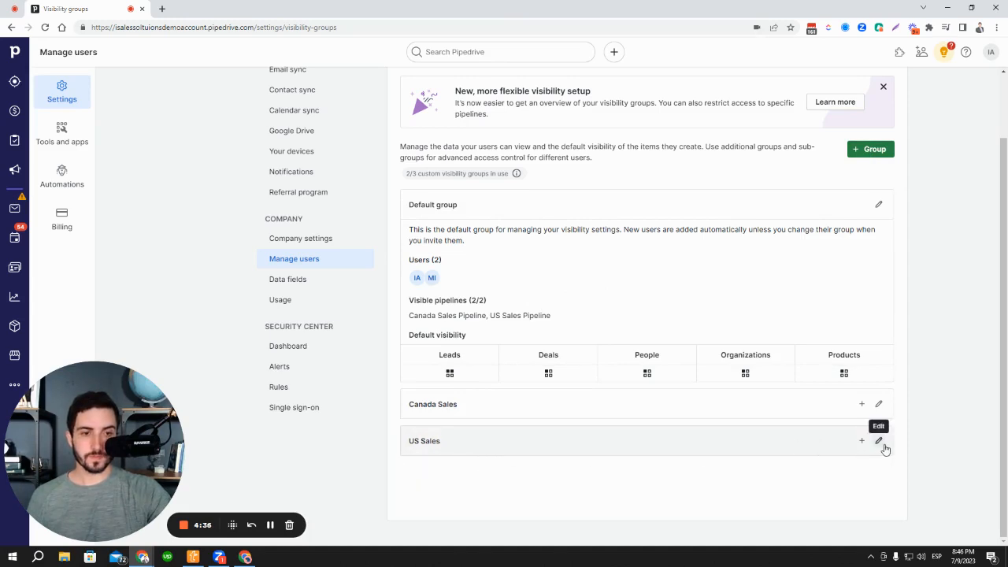
{"action": "left_click", "coordinate": [882, 445]}
{"action": "left_click", "coordinate": [884, 446]}
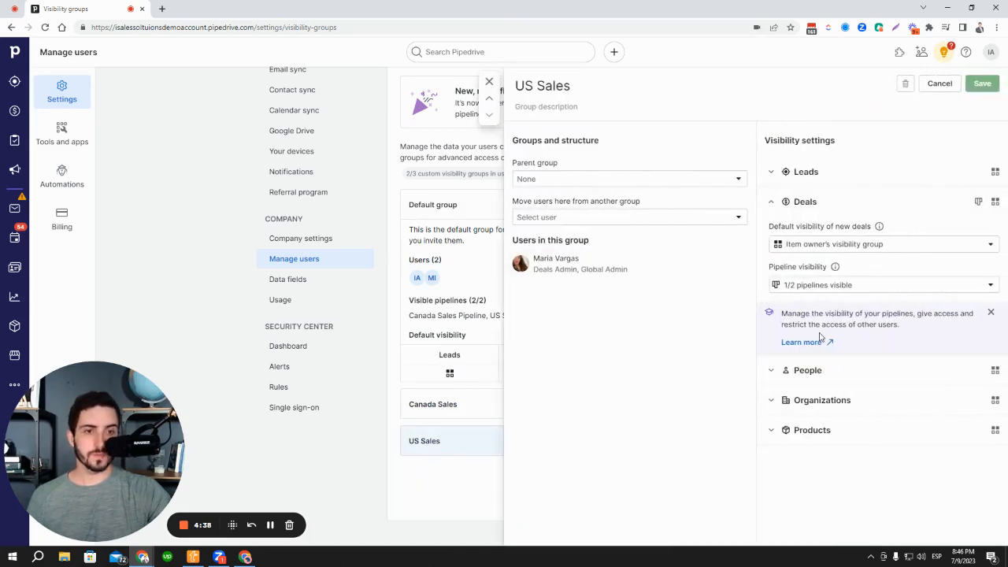
{"action": "left_click", "coordinate": [583, 219]}
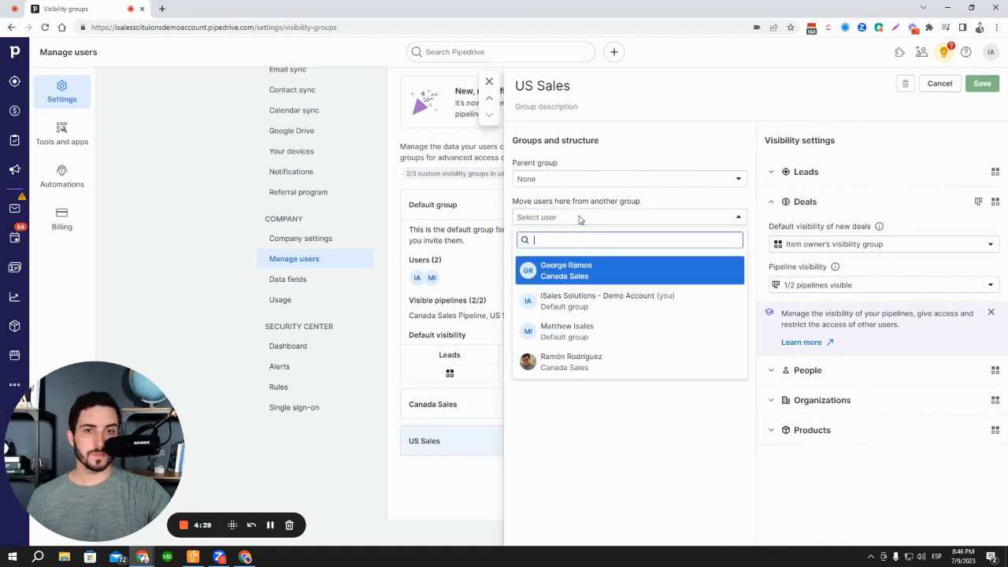
{"action": "left_click", "coordinate": [642, 337]}
{"action": "left_click", "coordinate": [981, 83]}
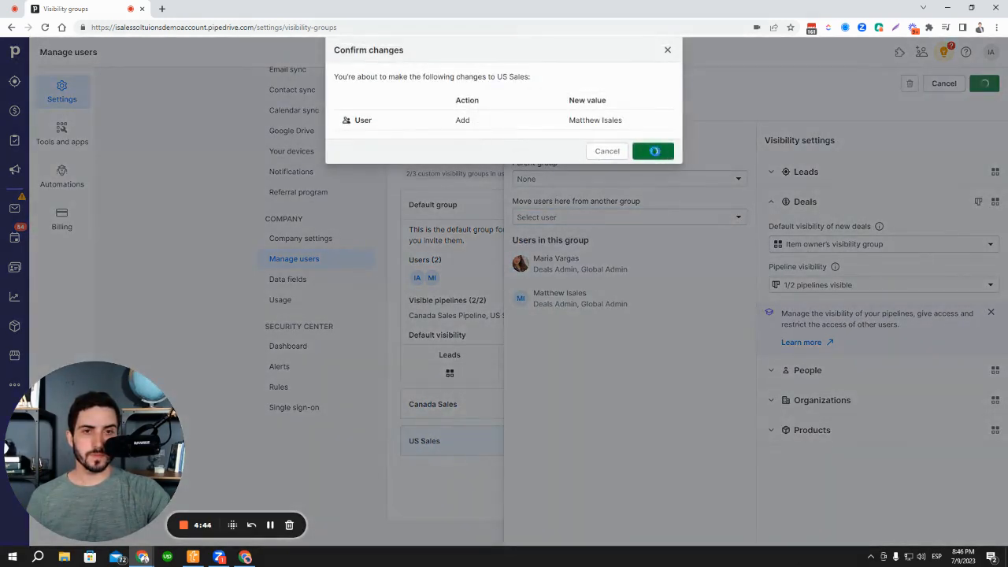
{"action": "left_click", "coordinate": [651, 150]}
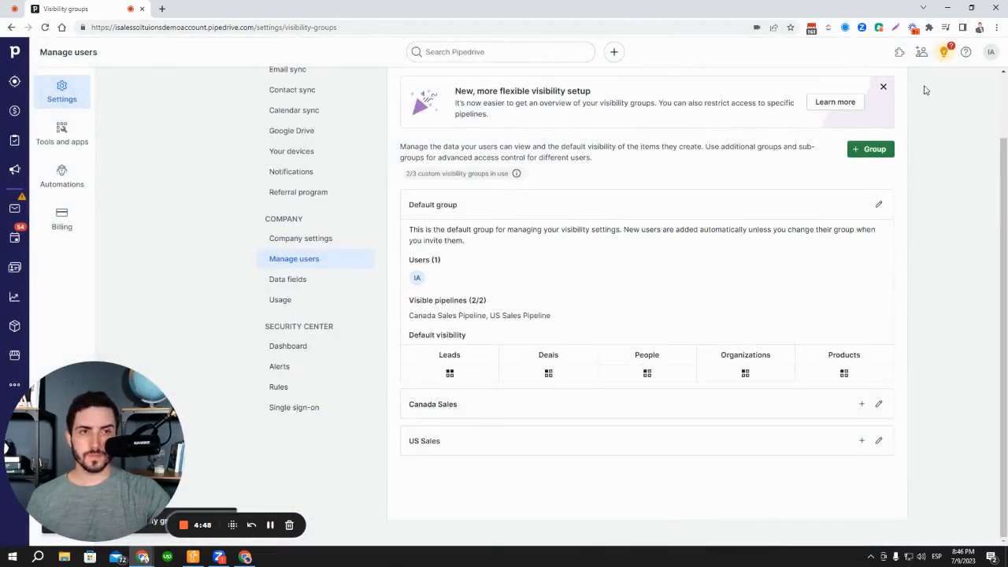
- Switch from the admin account to the newly added US Sales user's account and check which pipelines its Deals board offers
{"action": "left_click", "coordinate": [315, 259]}
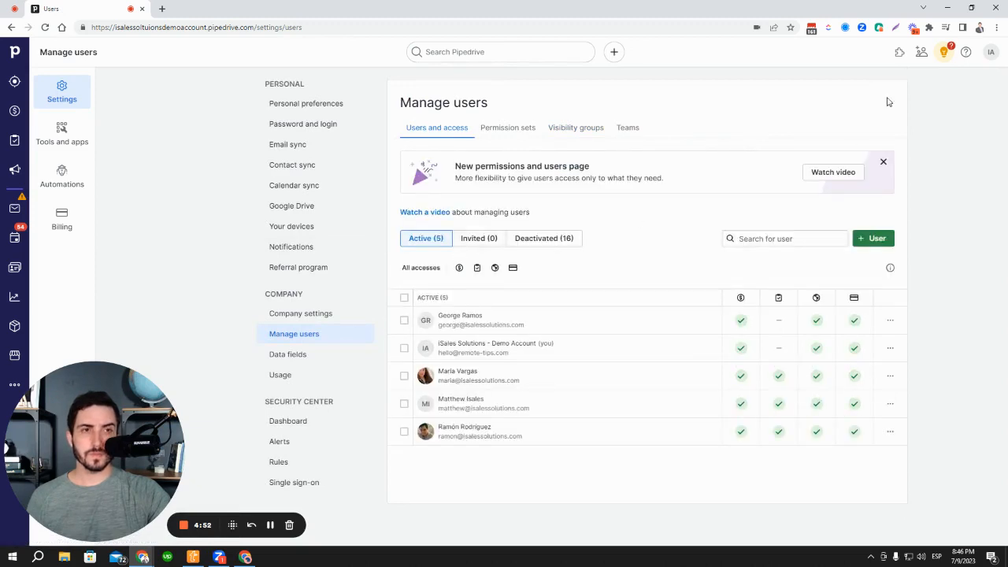
{"action": "left_click", "coordinate": [990, 52]}
{"action": "left_click", "coordinate": [901, 319]}
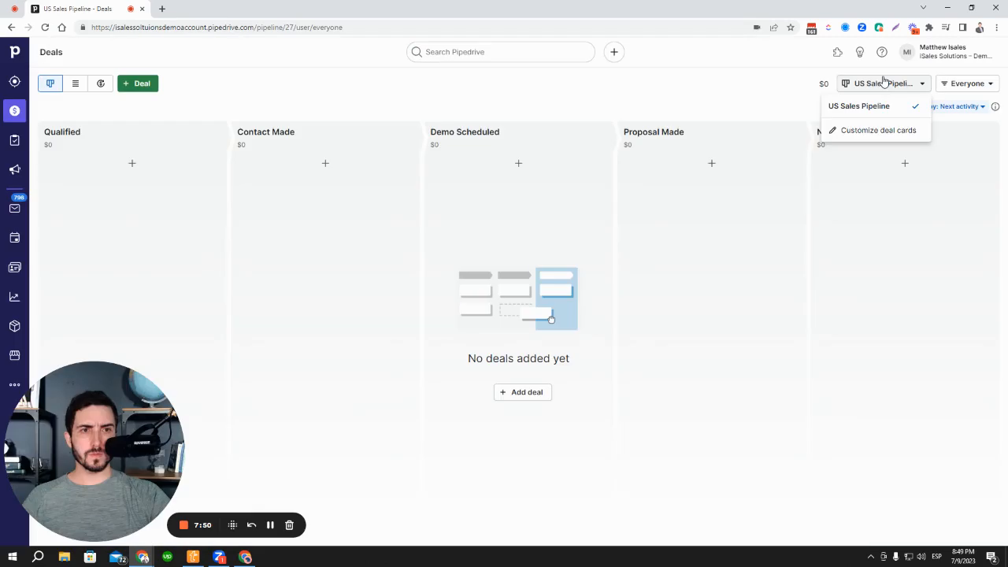
{"action": "left_click", "coordinate": [884, 81]}
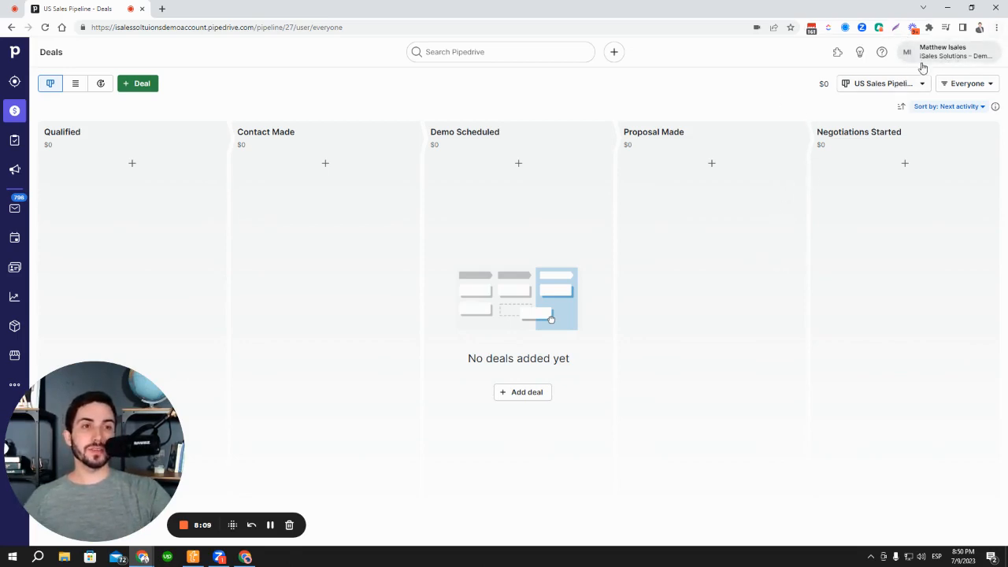
{"action": "left_click", "coordinate": [891, 83]}
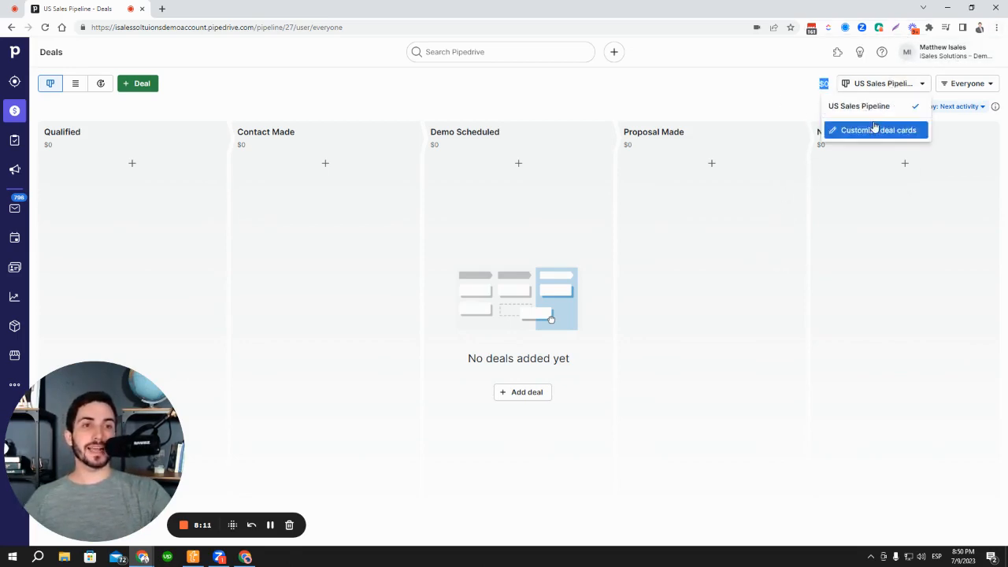